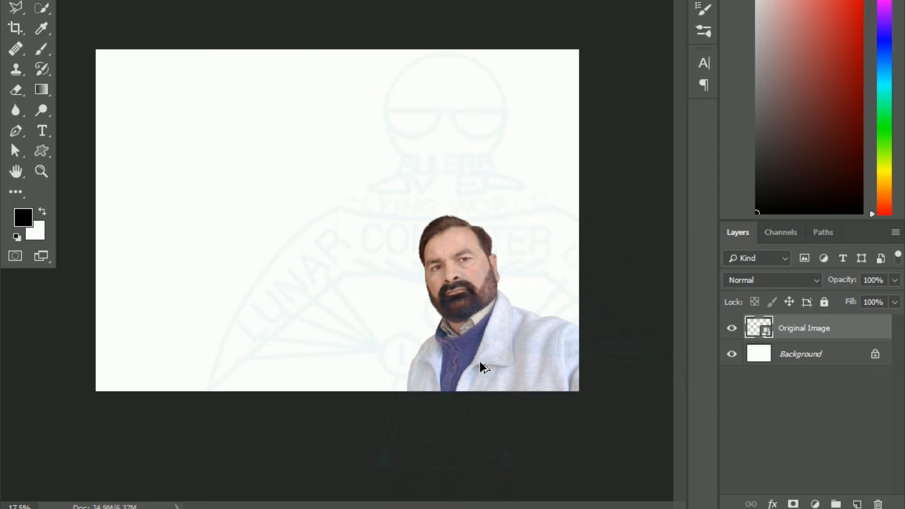
# Duplicate the portrait onto the empty left half of the canvas and rename the new layer "Digital Pencil Art Image".
pyautogui.moveTo(478, 359); pyautogui.dragTo(249, 368)
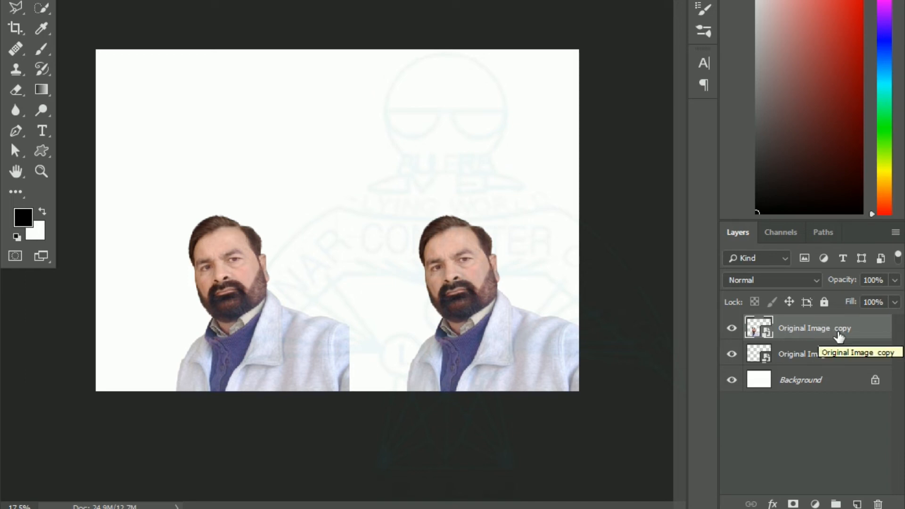
pyautogui.doubleClick(813, 333)
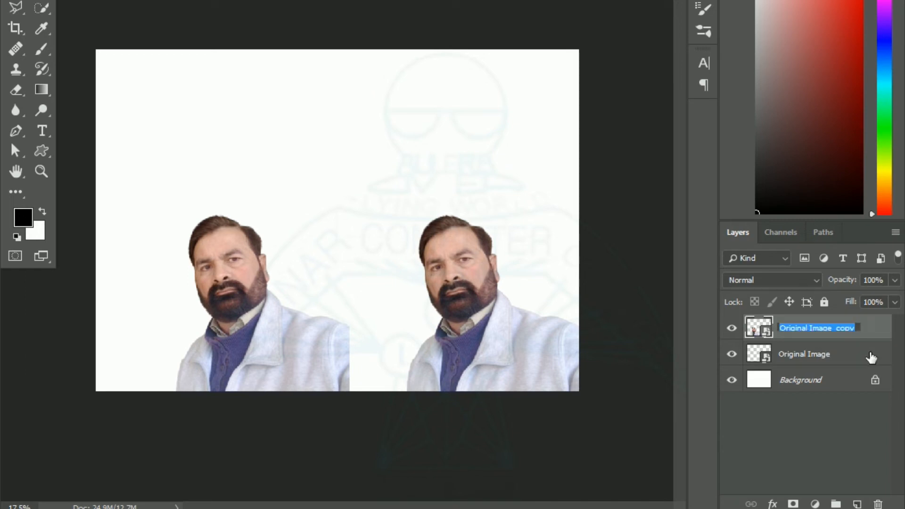
pyautogui.write('Digital ')
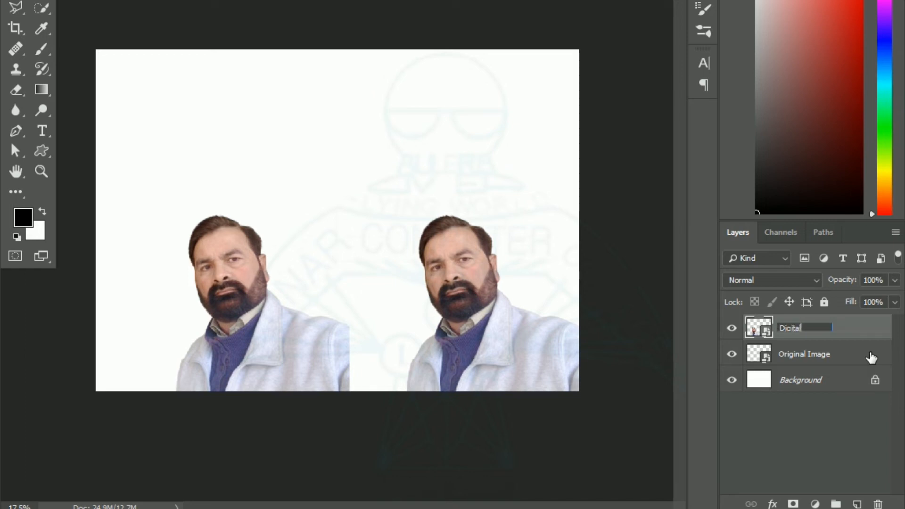
pyautogui.write('Pencil Art Image')
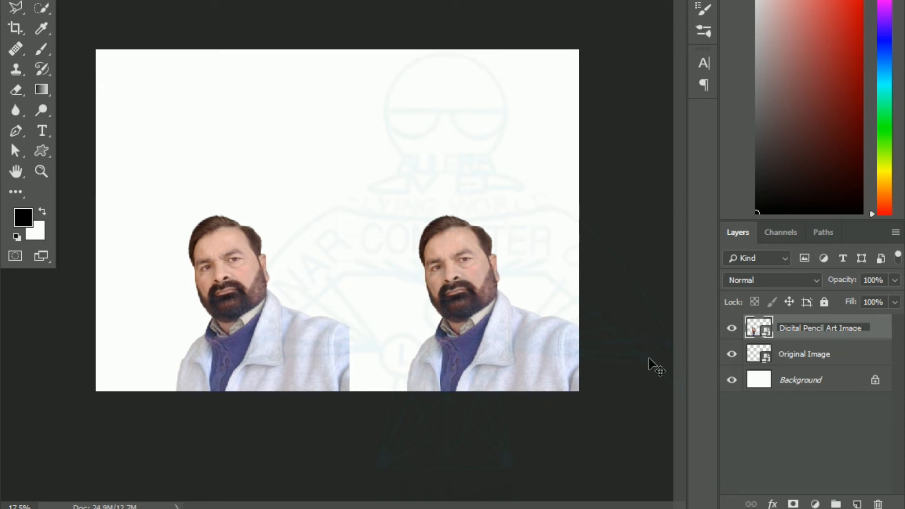
pyautogui.press('Return')
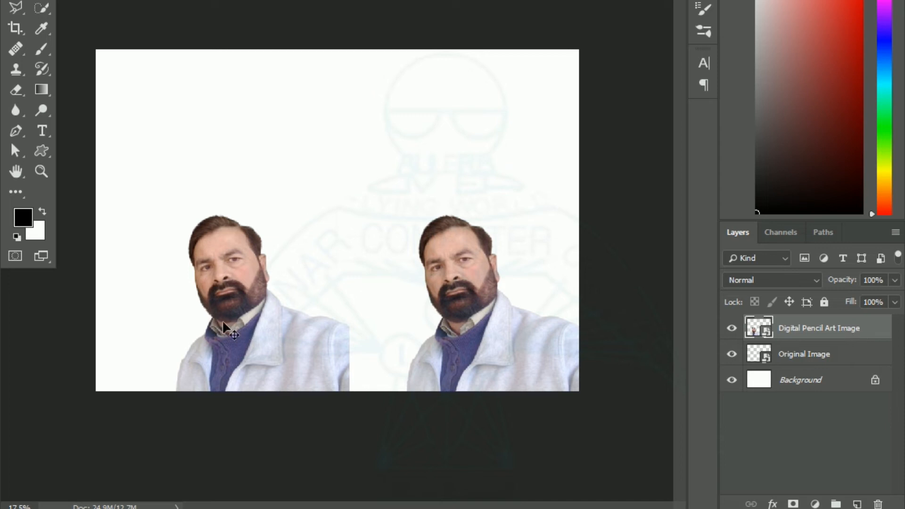
# Flip the Digital Pencil Art Image portrait horizontally and move it against the left edge of the canvas.
pyautogui.hotkey('ctrl', 't')
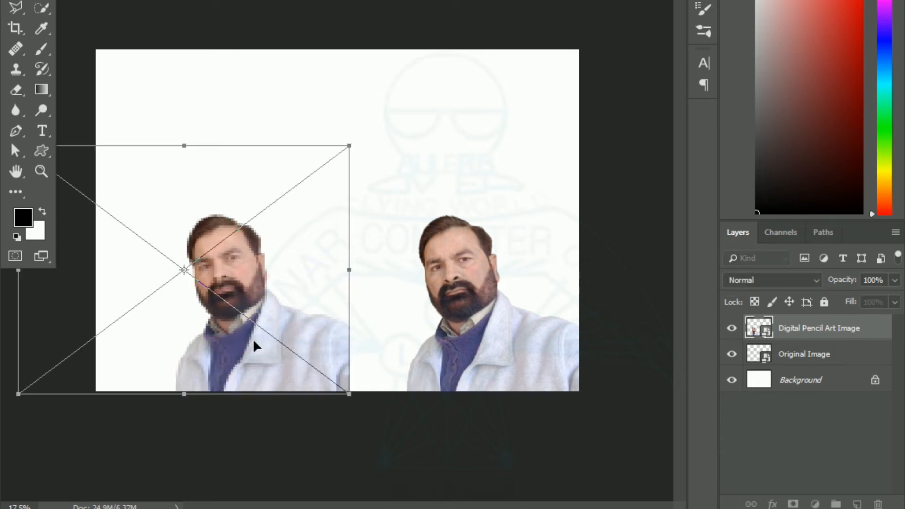
pyautogui.rightClick(253, 339)
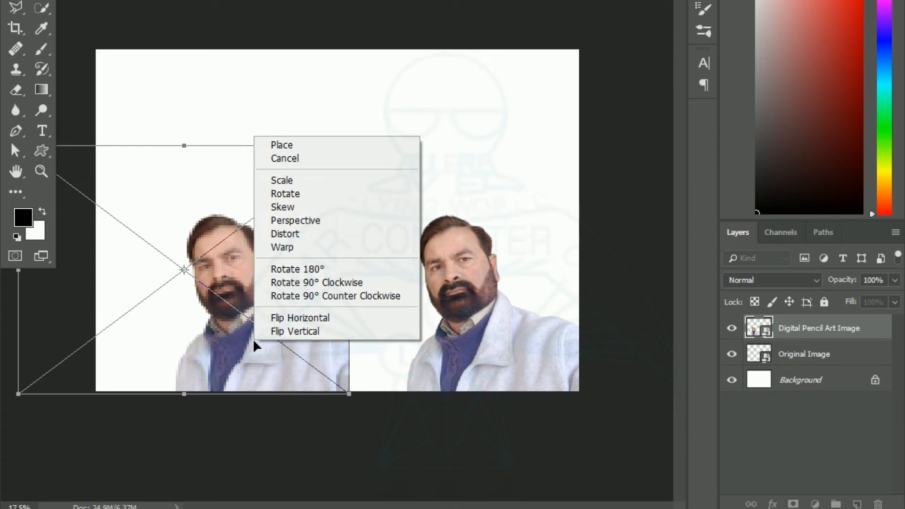
pyautogui.click(308, 318)
pyautogui.moveTo(149, 360); pyautogui.dragTo(222, 358)
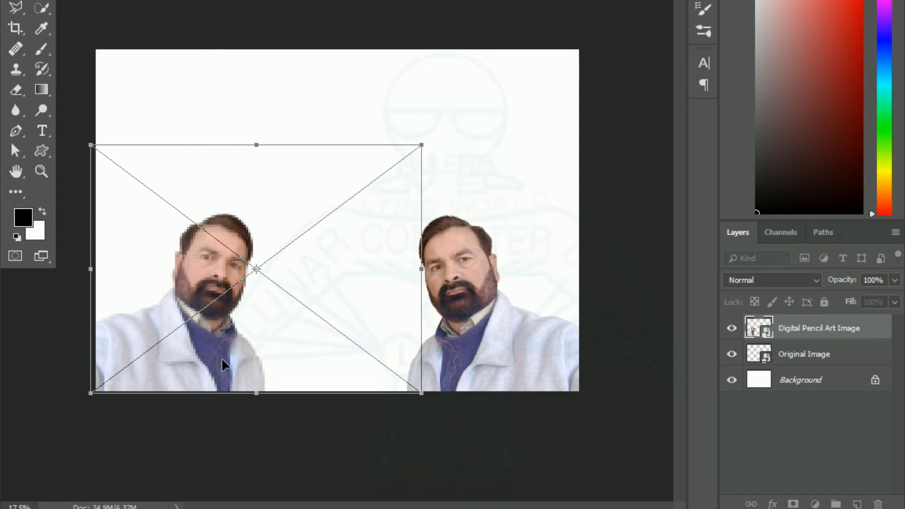
pyautogui.press('Return')
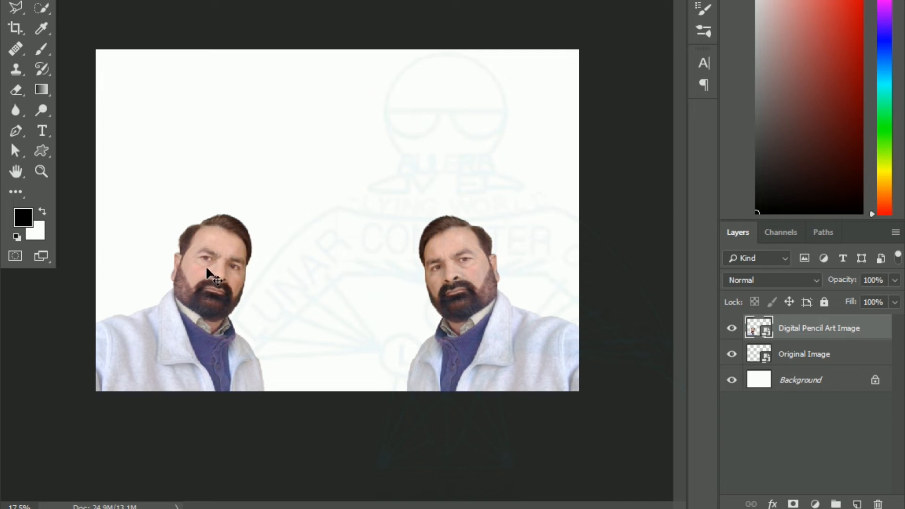
# Duplicate the Digital Pencil Art Image layer and set the copy's blend mode to Color Dodge.
pyautogui.click(45, 173)
pyautogui.moveTo(90, 182); pyautogui.dragTo(274, 401)
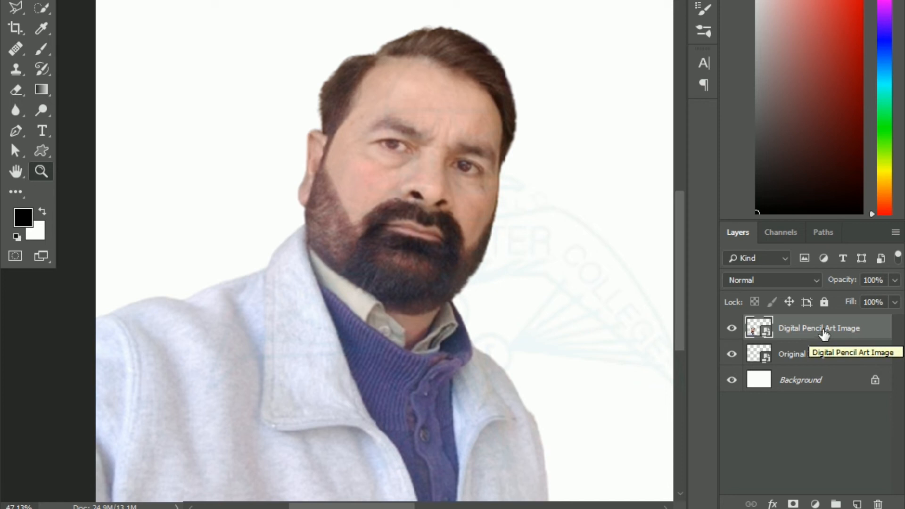
pyautogui.moveTo(823, 336)
pyautogui.mouseDown()
pyautogui.moveTo(834, 432)
pyautogui.moveTo(857, 503)
pyautogui.mouseUp()
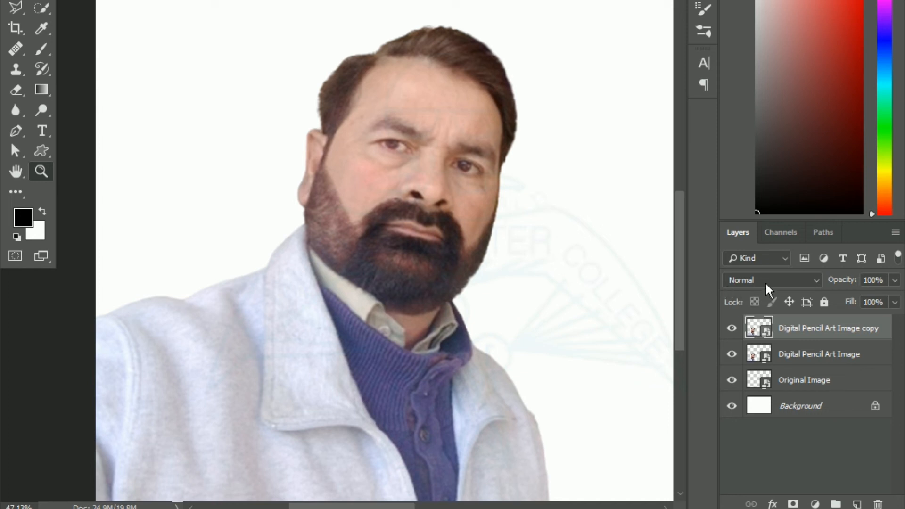
pyautogui.click(814, 281)
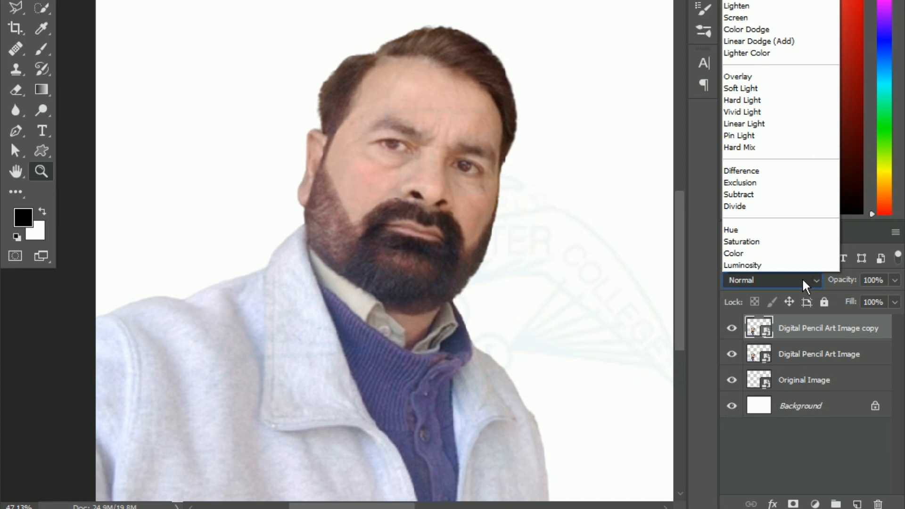
pyautogui.click(781, 28)
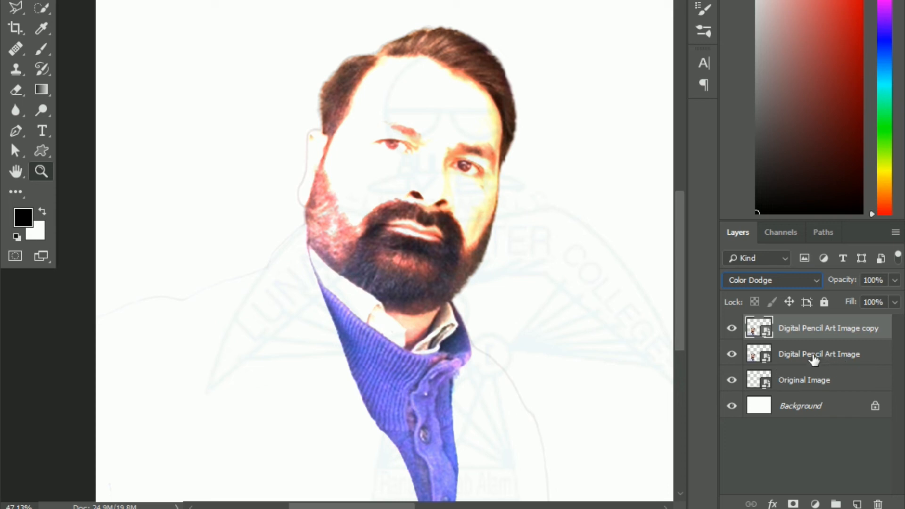
# Hide and reshow the Digital Pencil Art Image layer to compare how the Color Dodge copy blends with it.
pyautogui.click(731, 354)
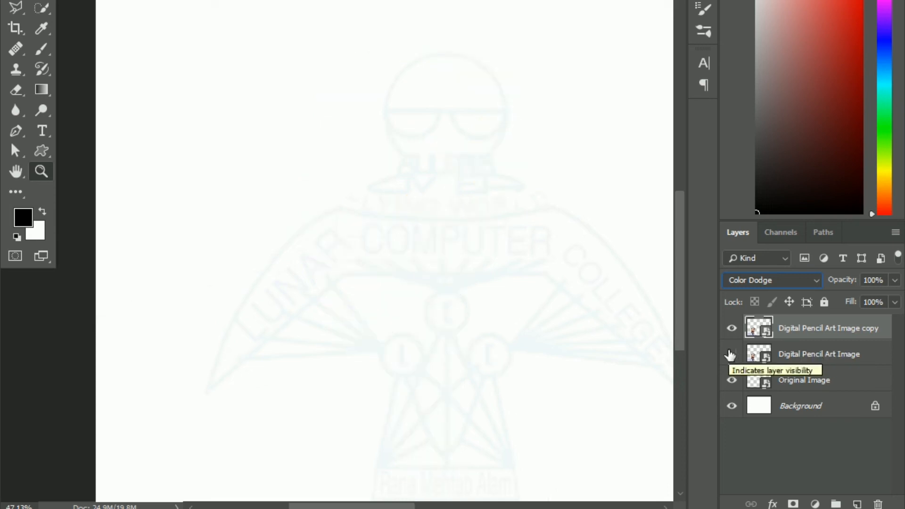
pyautogui.click(730, 355)
pyautogui.click(730, 354)
pyautogui.click(730, 354)
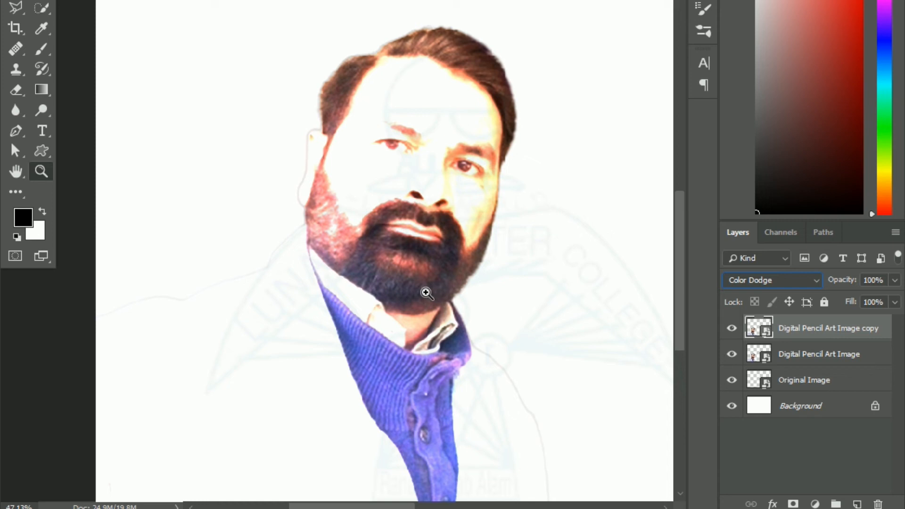
# Invert the Color Dodge copy and apply a Gaussian Blur with a radius of 6.8 pixels to it.
pyautogui.hotkey('ctrl', 'i')
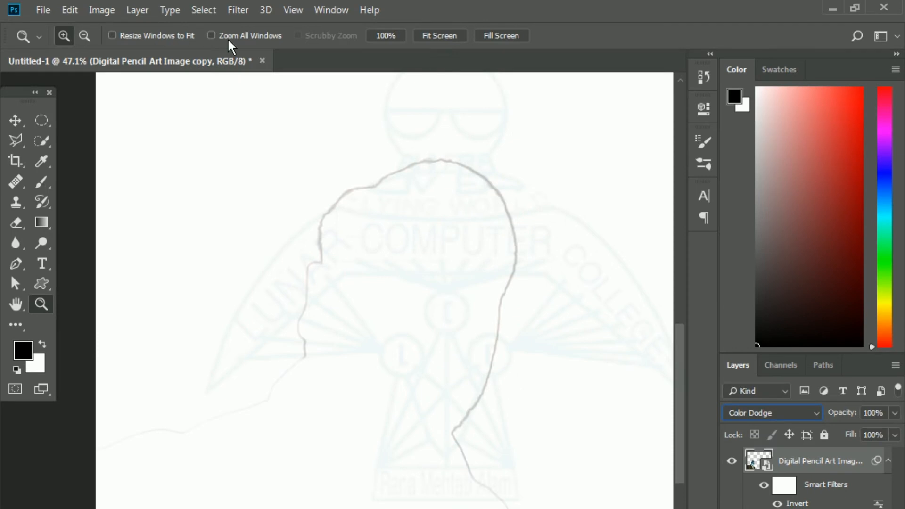
pyautogui.click(237, 11)
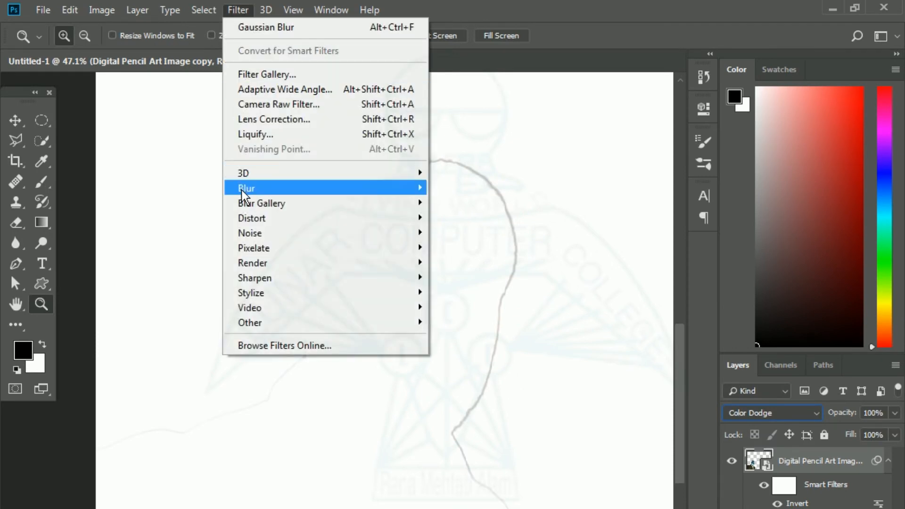
pyautogui.moveTo(243, 193)
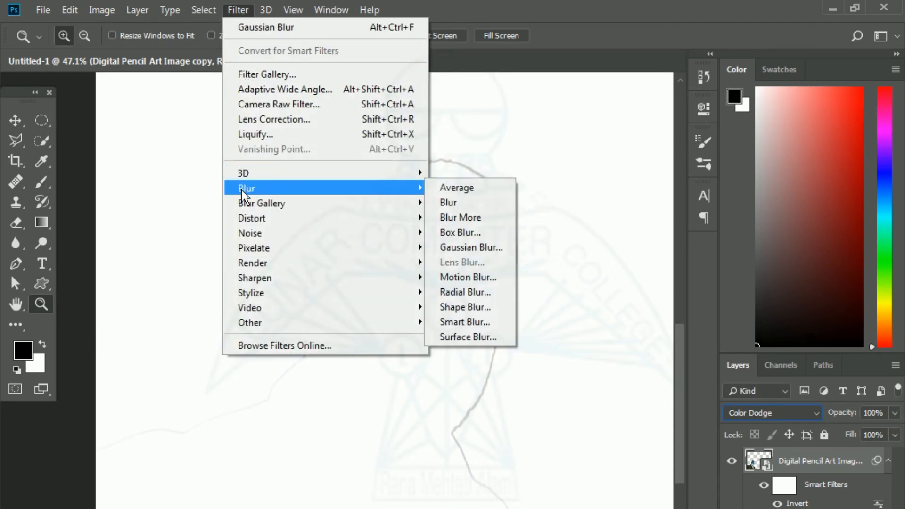
pyautogui.click(472, 249)
pyautogui.click(656, 232)
pyautogui.moveTo(645, 261)
pyautogui.mouseDown()
pyautogui.moveTo(658, 260)
pyautogui.moveTo(641, 258)
pyautogui.mouseUp()
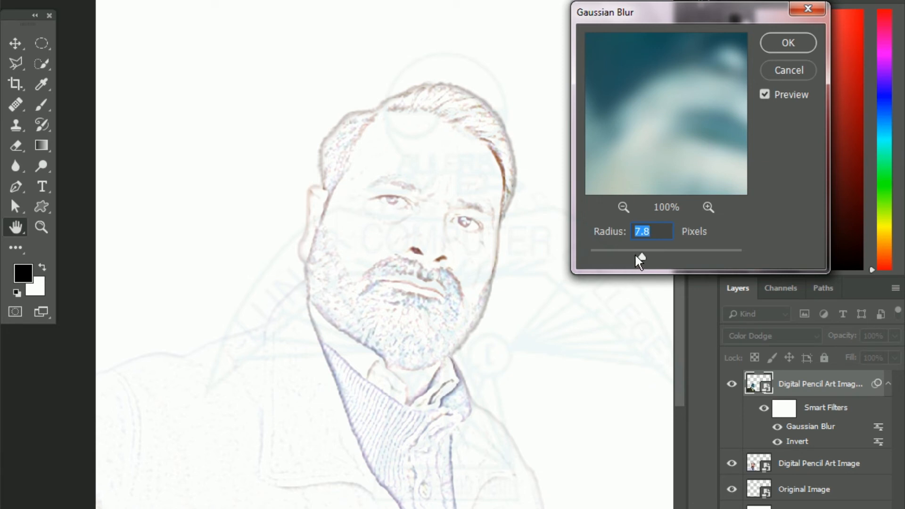
pyautogui.moveTo(639, 257); pyautogui.dragTo(613, 259)
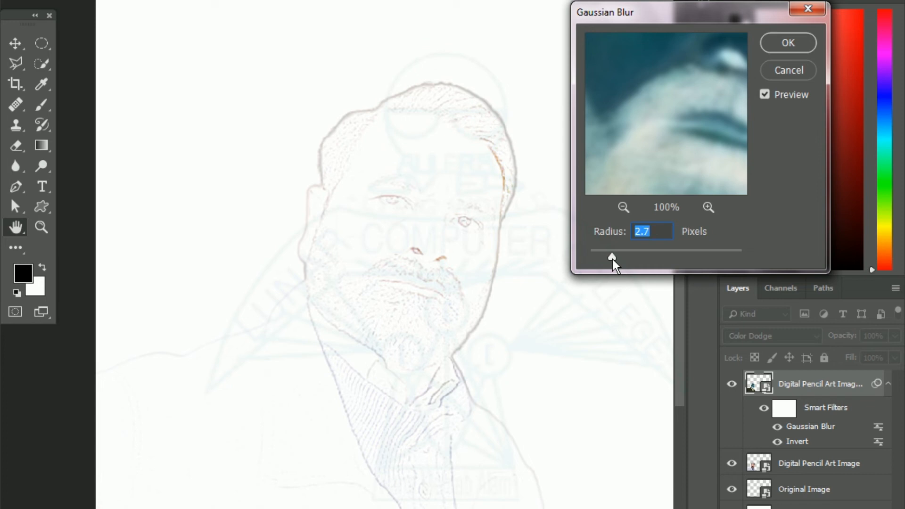
pyautogui.moveTo(613, 258); pyautogui.dragTo(682, 259)
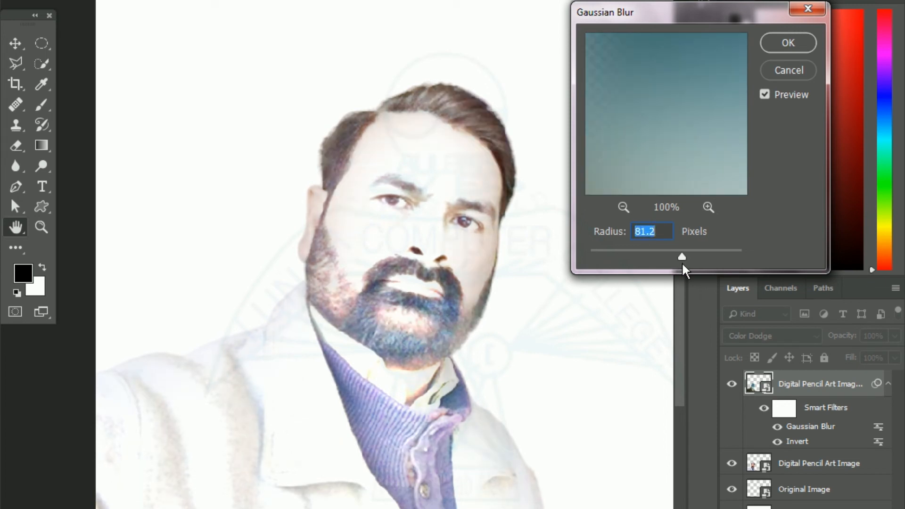
pyautogui.moveTo(681, 258); pyautogui.dragTo(639, 258)
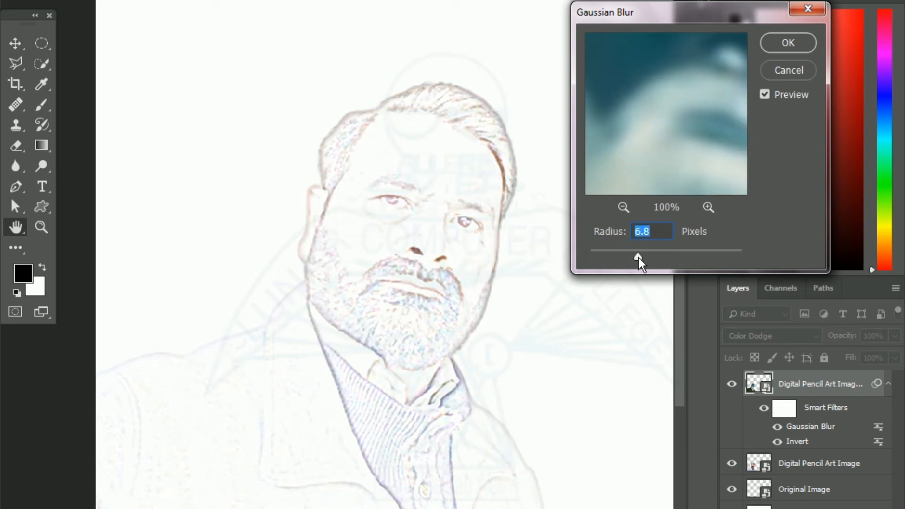
pyautogui.press('Return')
# Duplicate the Original Image portrait and place the copy between the pencil sketch and the original.
pyautogui.press('z')
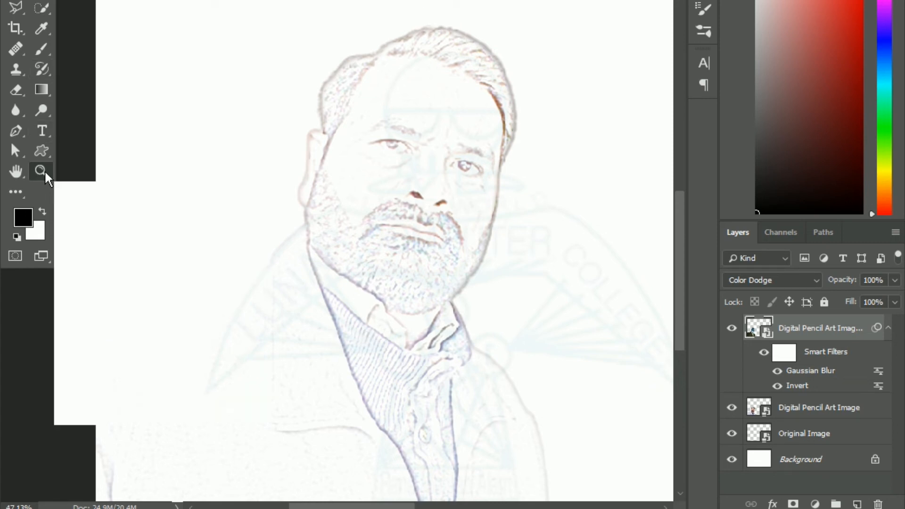
pyautogui.click(473, 1)
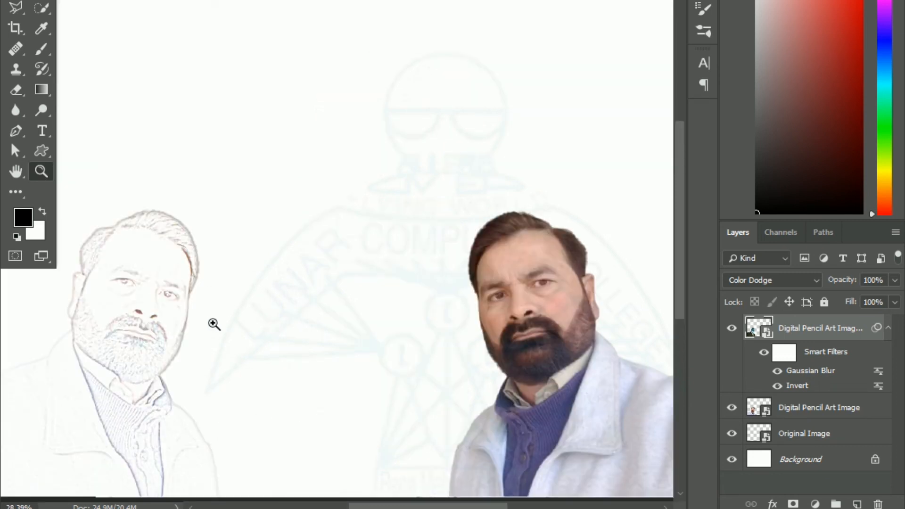
pyautogui.click(804, 441)
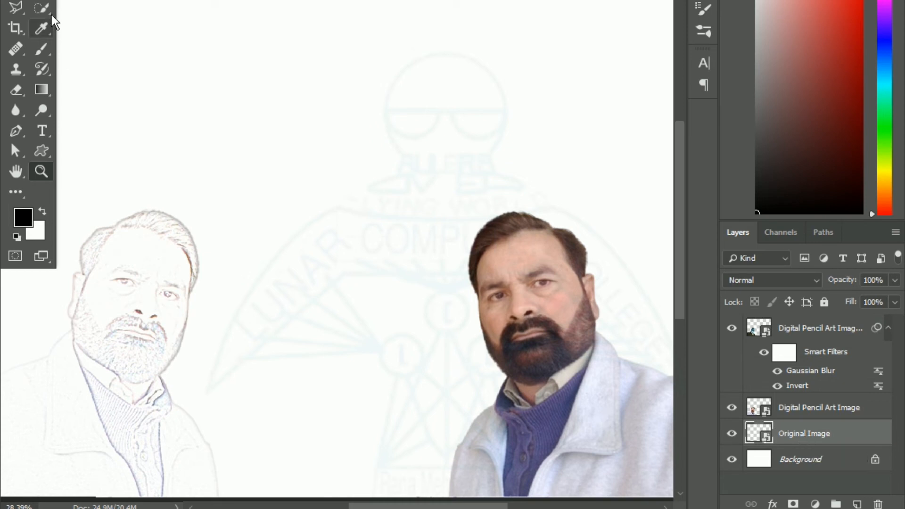
pyautogui.click(18, 1)
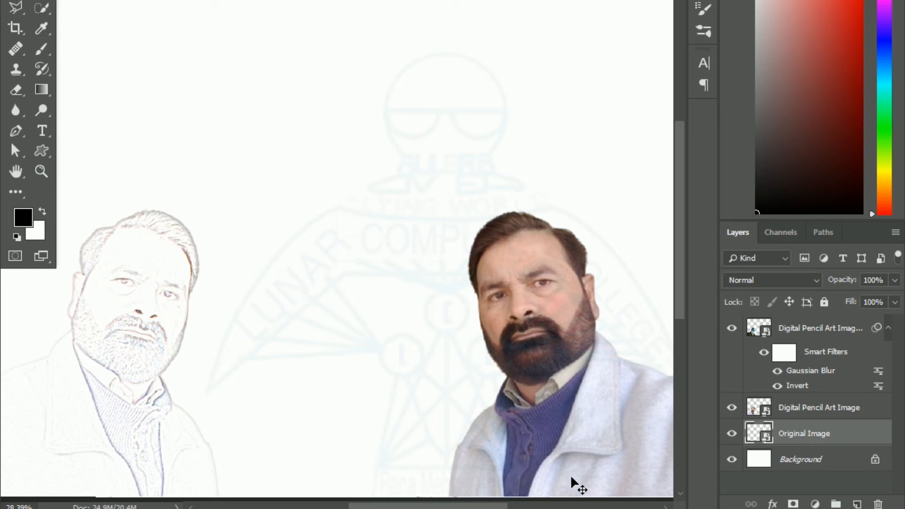
pyautogui.moveTo(571, 477); pyautogui.dragTo(542, 480)
pyautogui.moveTo(562, 316); pyautogui.dragTo(341, 327)
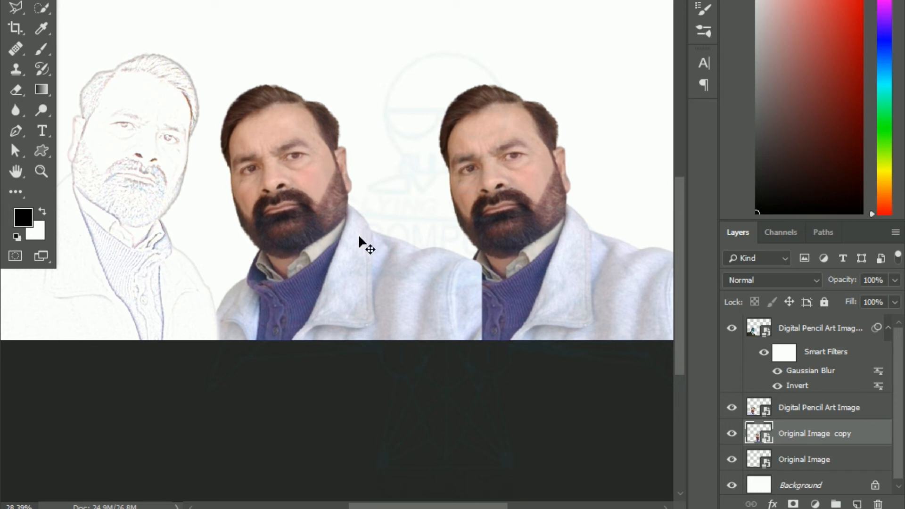
# Scale down the middle portrait copy and position it along the bottom edge of the canvas between the other two.
pyautogui.hotkey('ctrl', 't')
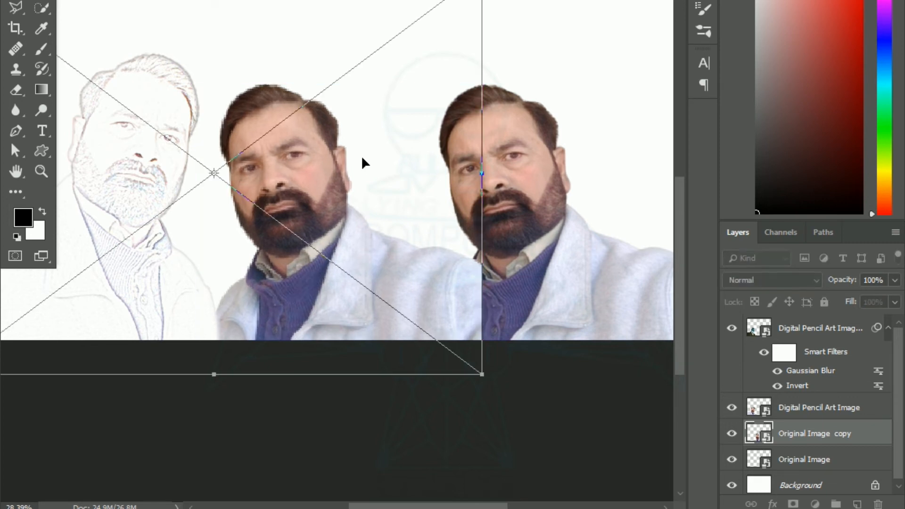
pyautogui.moveTo(481, 1)
pyautogui.mouseDown()
pyautogui.moveTo(396, 29)
pyautogui.moveTo(344, 81)
pyautogui.mouseUp()
pyautogui.moveTo(232, 269); pyautogui.dragTo(314, 236)
pyautogui.press('Return')
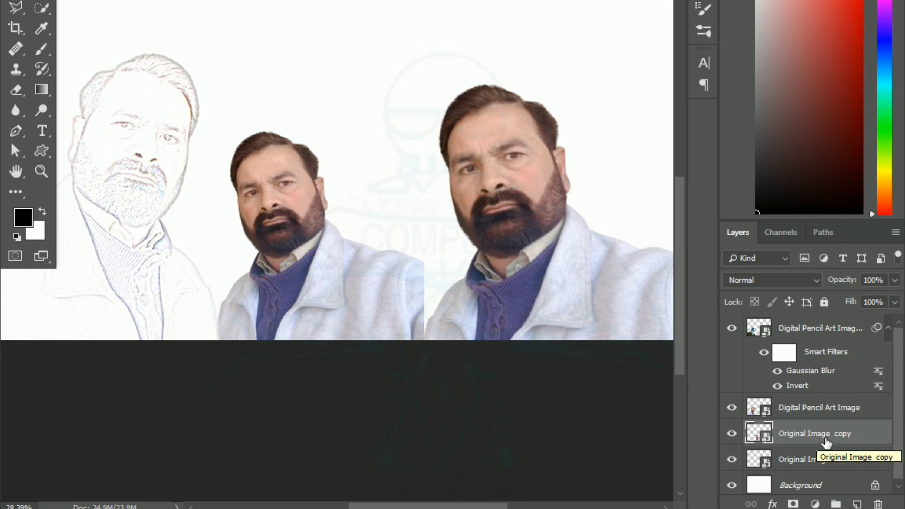
# Duplicate the middle portrait's layer and rename the duplicate "Original ImaDigital art hard".
pyautogui.moveTo(799, 438); pyautogui.dragTo(857, 503)
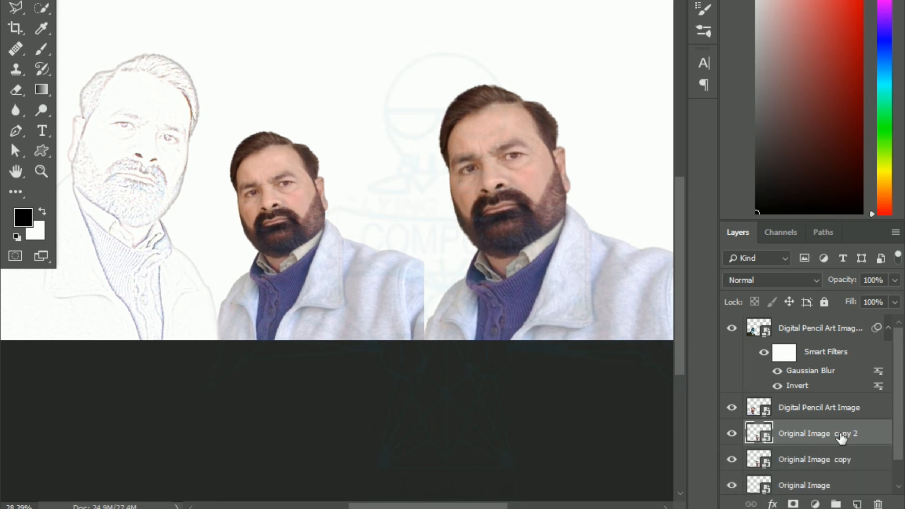
pyautogui.doubleClick(823, 438)
pyautogui.write('Digital art')
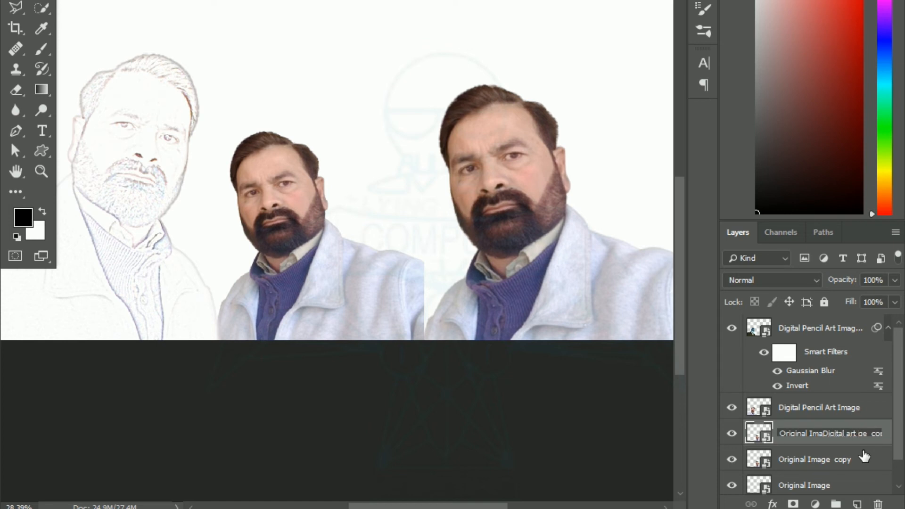
pyautogui.press('Delete')
pyautogui.press('Delete')
pyautogui.press('Delete')
pyautogui.press('Delete')
pyautogui.press('Delete')
pyautogui.press('Delete')
pyautogui.press('Delete')
pyautogui.press('Delete')
pyautogui.press('Delete')
pyautogui.write('hard')
pyautogui.click(323, 296)
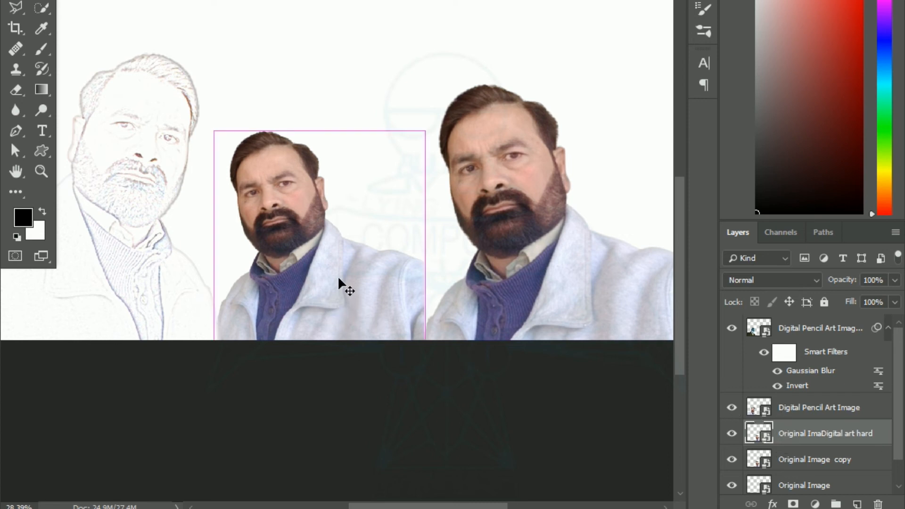
# Invert the "Original ImaDigital art hard" layer and set its blend mode to Color Dodge.
pyautogui.hotkey('ctrl', 'i')
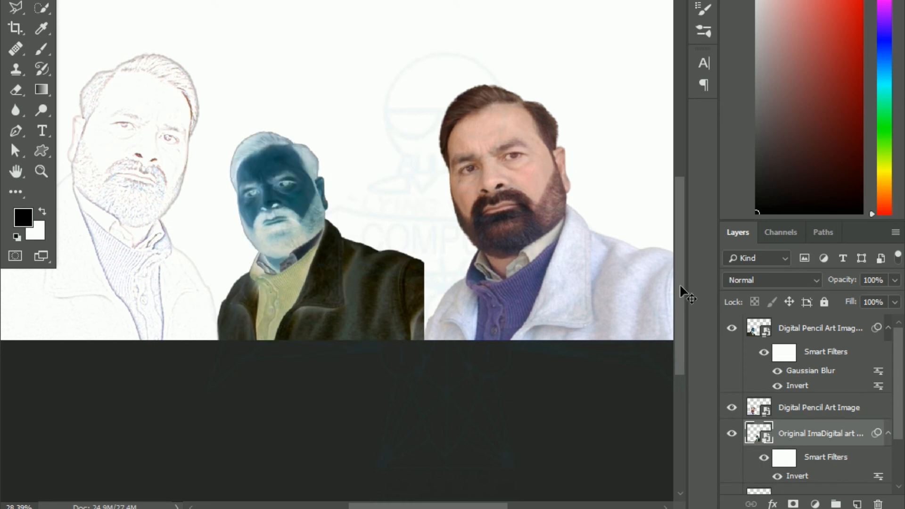
pyautogui.click(740, 281)
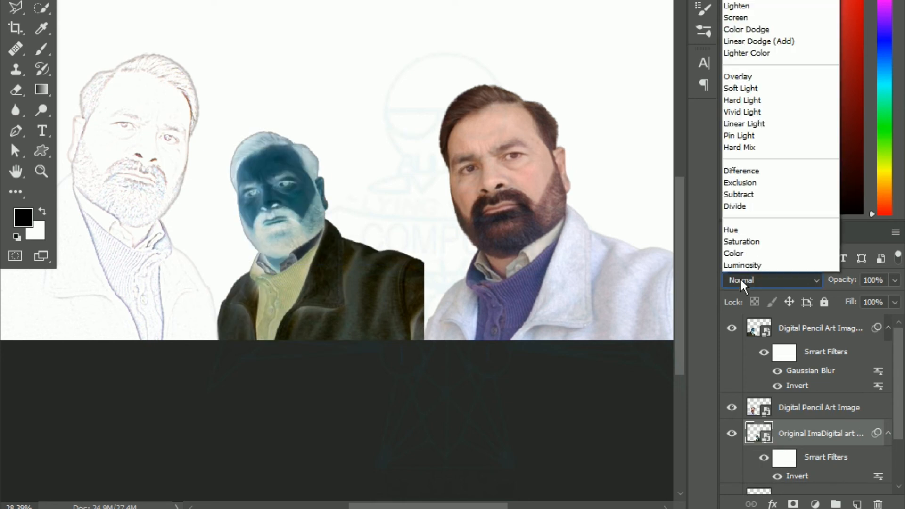
pyautogui.click(736, 30)
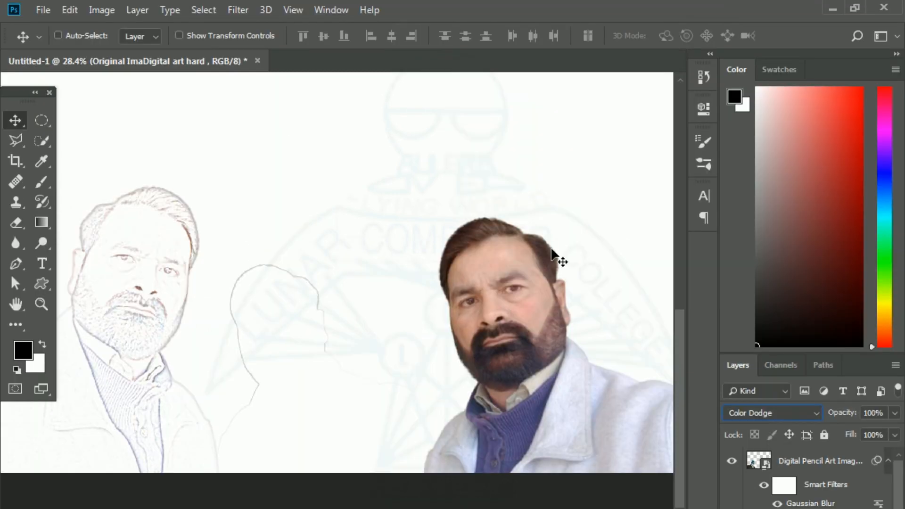
# Apply a Gaussian Blur with a radius of 45.6 pixels to the inverted "Original ImaDigital art hard" layer.
pyautogui.click(237, 10)
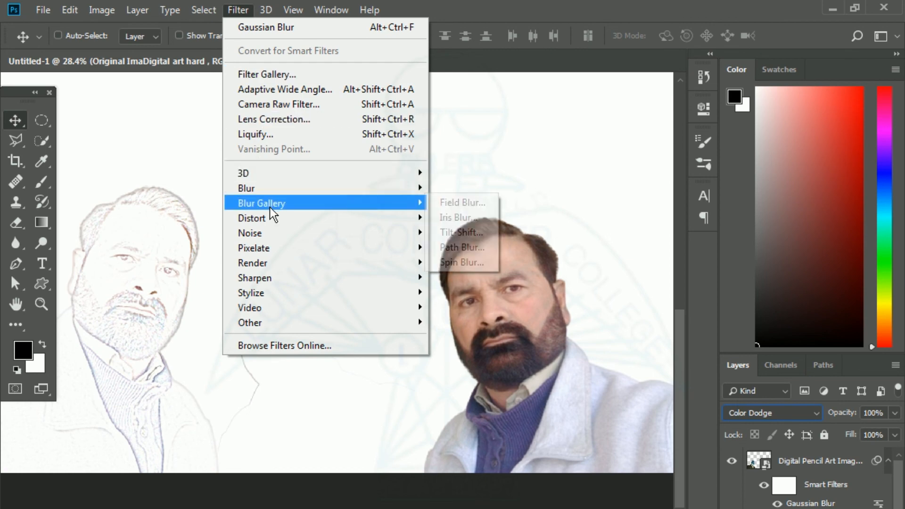
pyautogui.moveTo(268, 193)
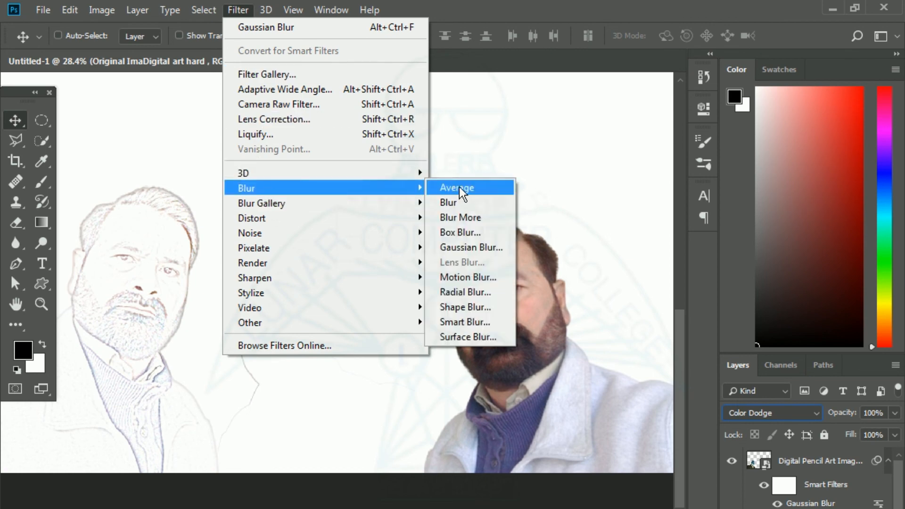
pyautogui.click(466, 250)
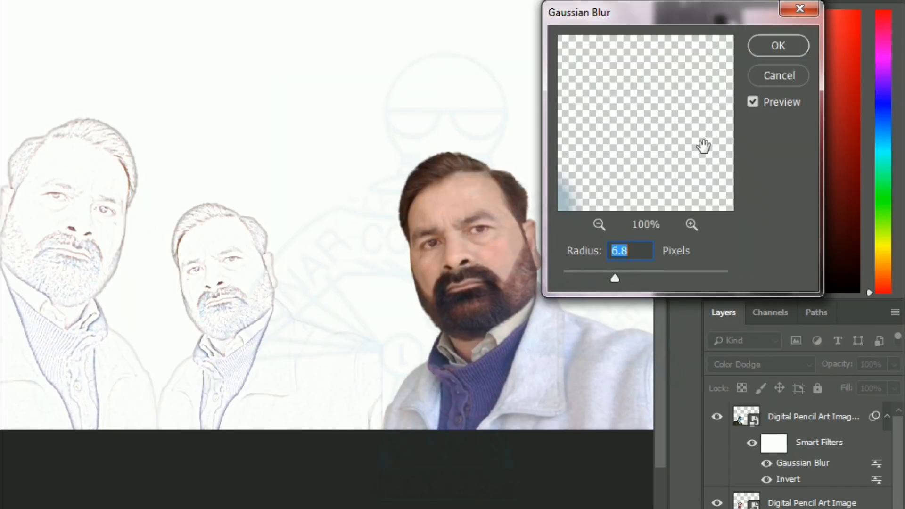
pyautogui.moveTo(617, 279); pyautogui.dragTo(643, 278)
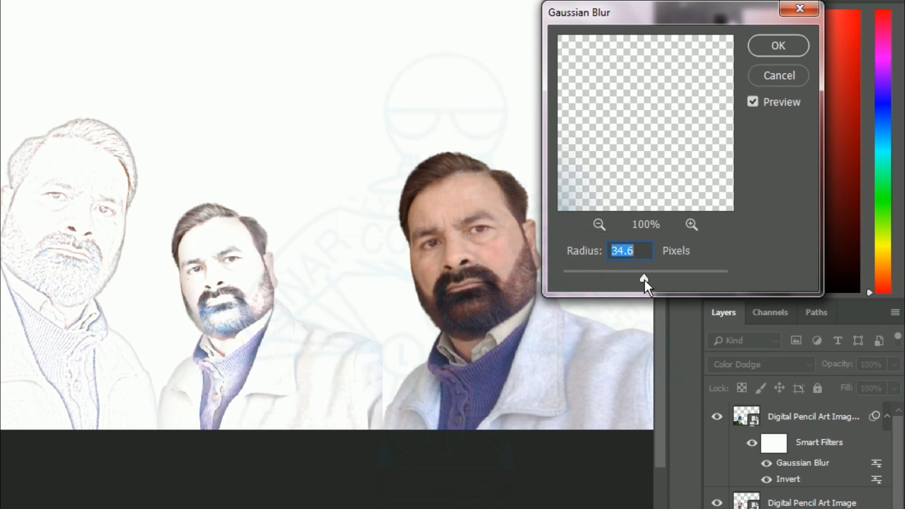
pyautogui.moveTo(643, 279); pyautogui.dragTo(651, 278)
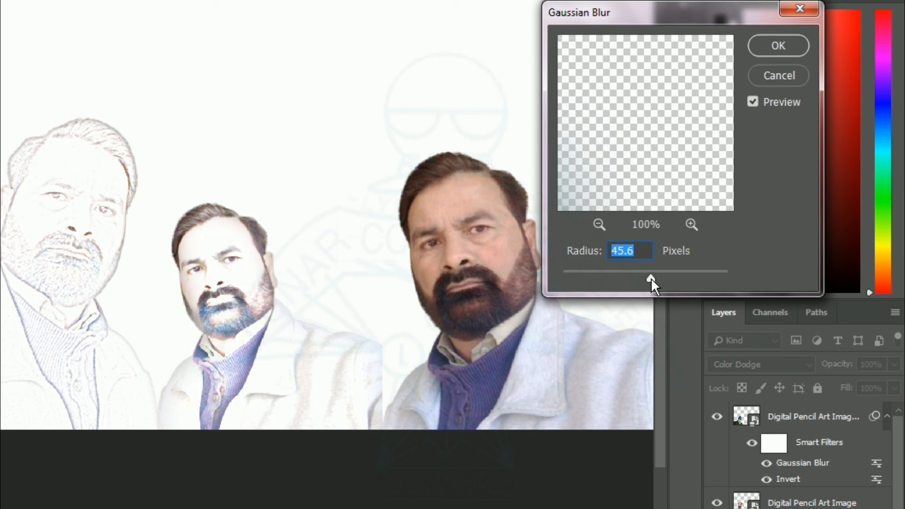
pyautogui.click(754, 45)
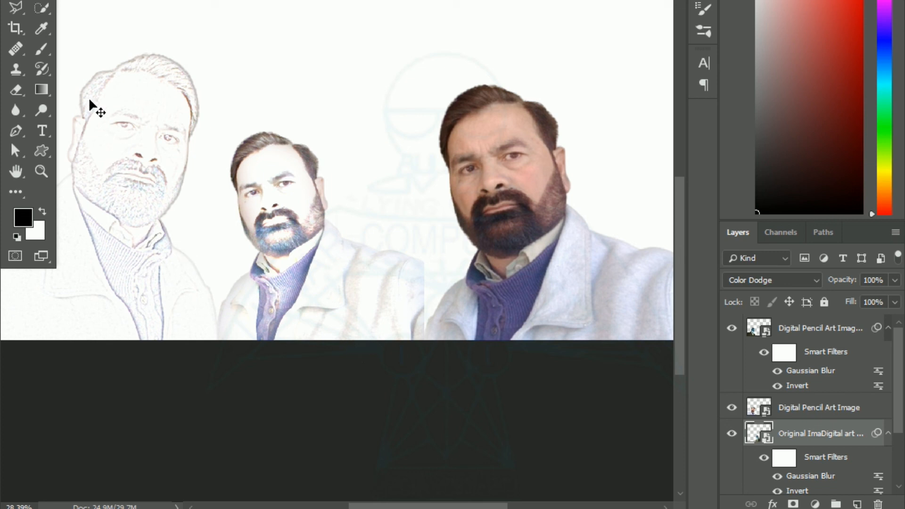
pyautogui.click(40, 169)
pyautogui.moveTo(70, 42)
pyautogui.mouseDown()
pyautogui.moveTo(98, 225)
pyautogui.moveTo(430, 329)
pyautogui.moveTo(658, 356)
pyautogui.mouseUp()
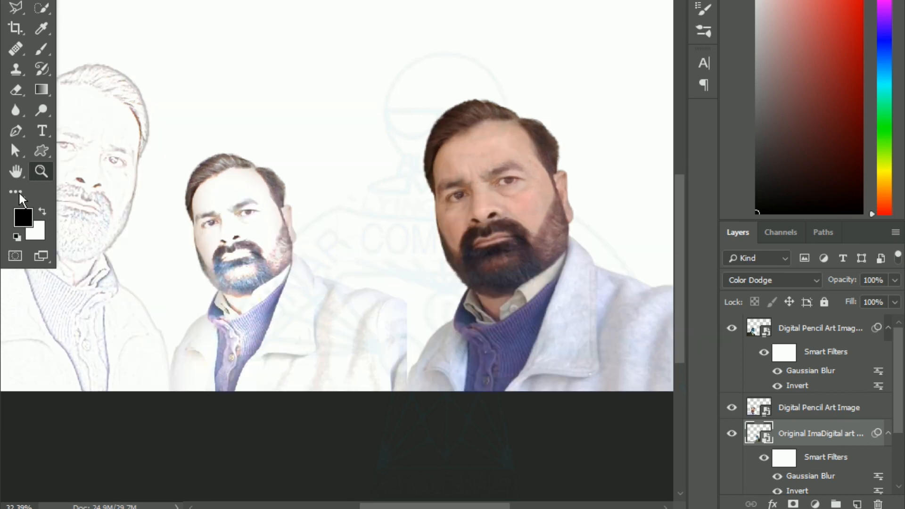
pyautogui.click(19, 175)
pyautogui.moveTo(118, 195); pyautogui.dragTo(218, 224)
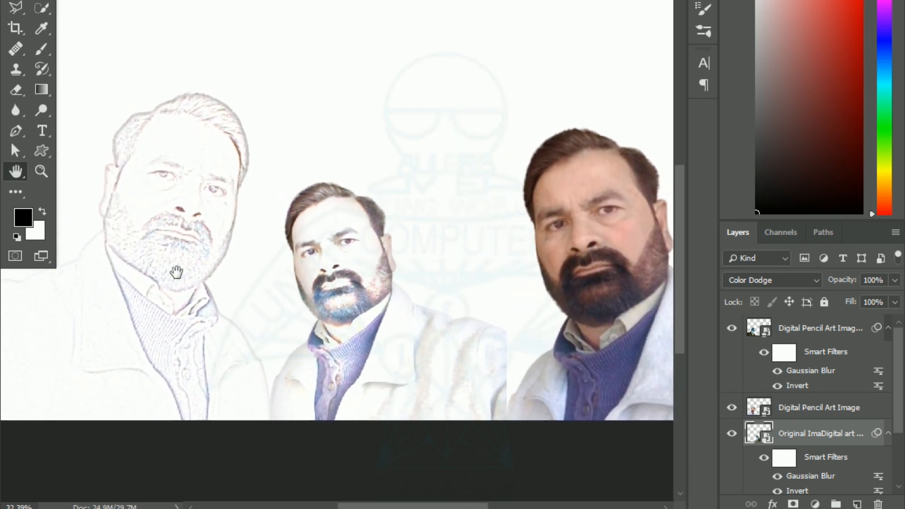